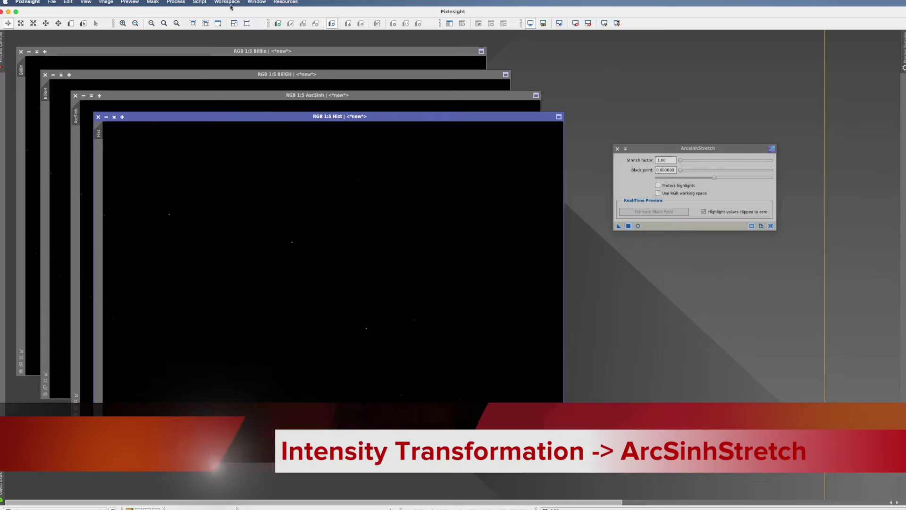
- Browse the Process menu without choosing anything, then STF auto-stretch the Hist image display
left_click(176, 3)
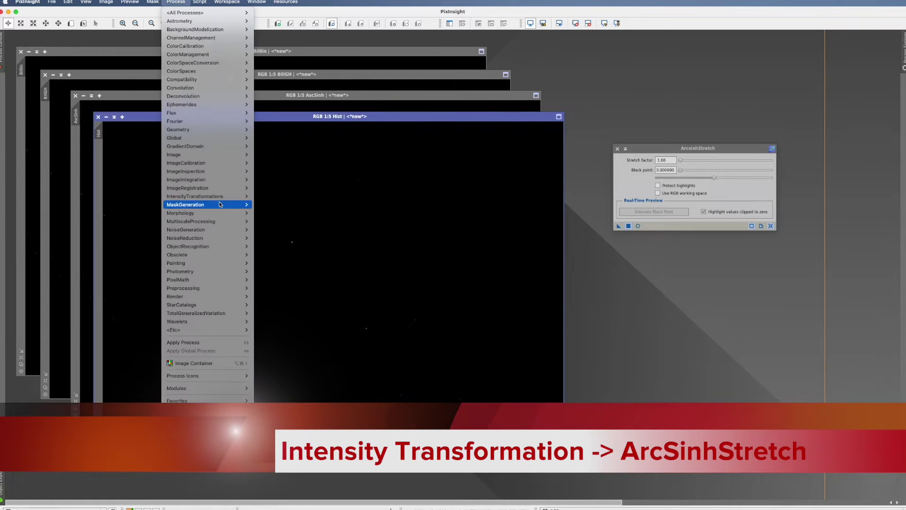
mouse_move(222, 198)
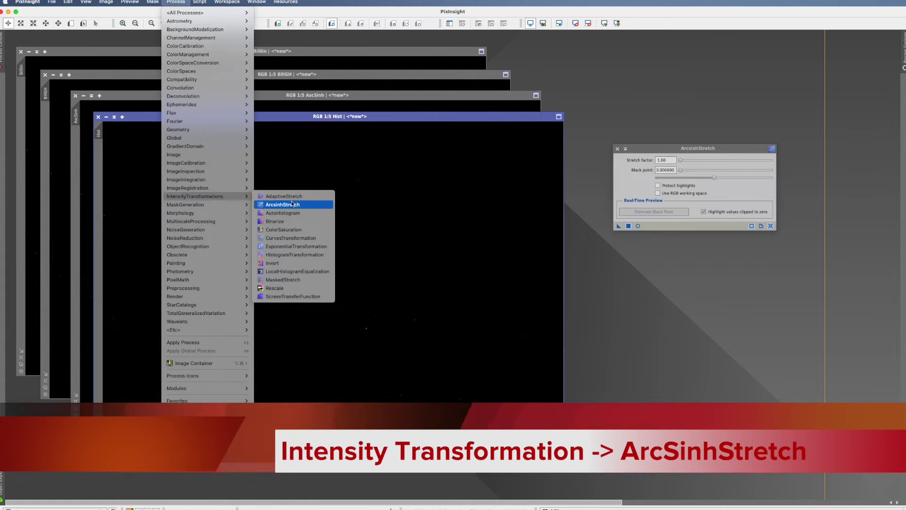
left_click(611, 247)
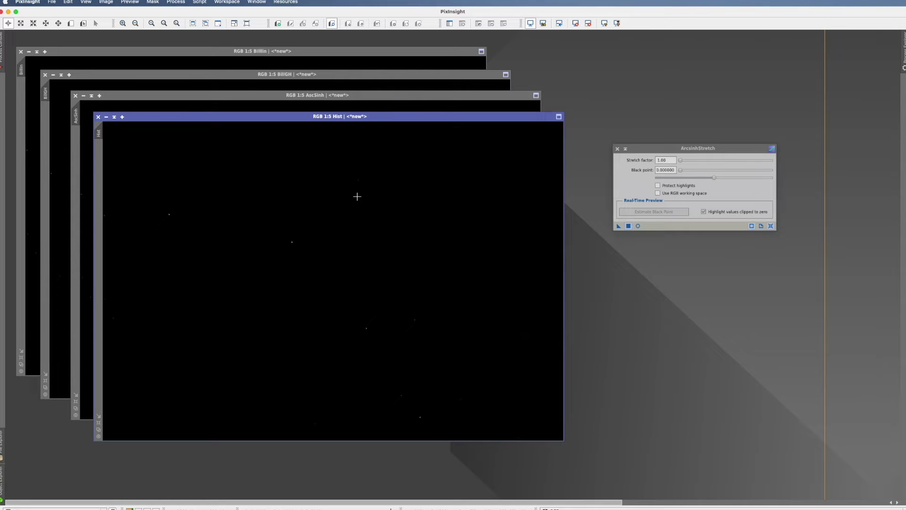
left_click(606, 23)
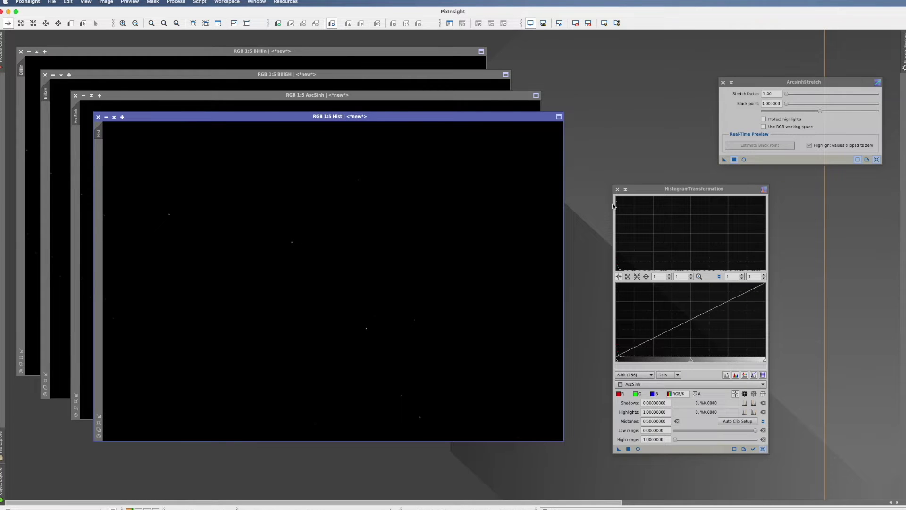
- Stretch Hist with HistogramTransformation by raising shadows and midtones, then bring AscSinh forward
left_click(763, 384)
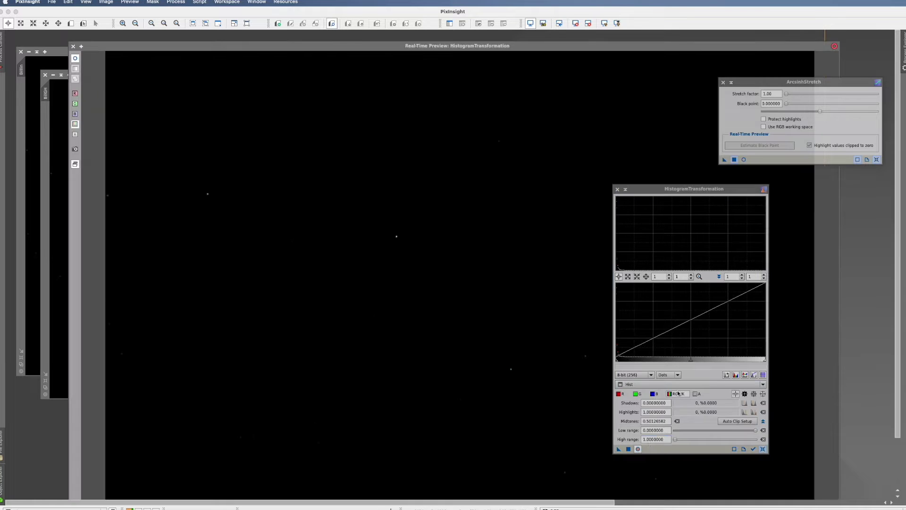
left_click_drag(691, 359, 625, 363)
left_click(628, 449)
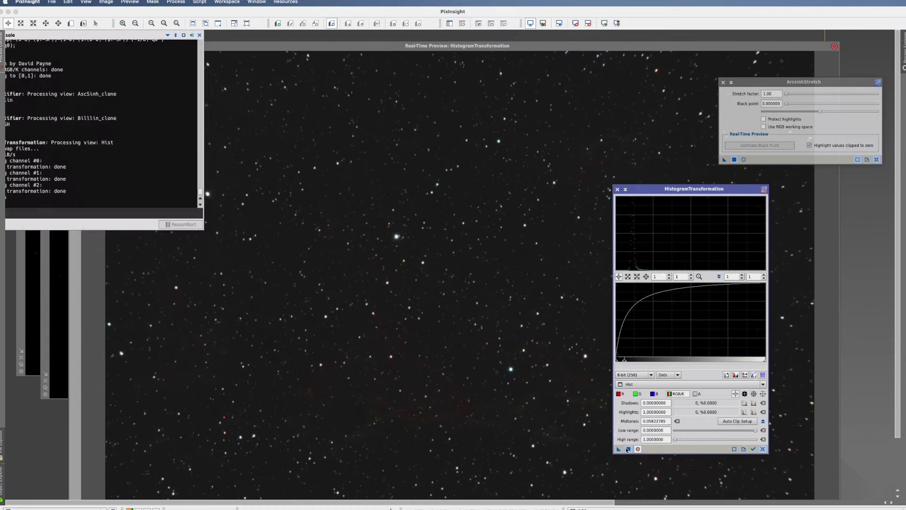
left_click(628, 449)
left_click_drag(618, 359, 657, 363)
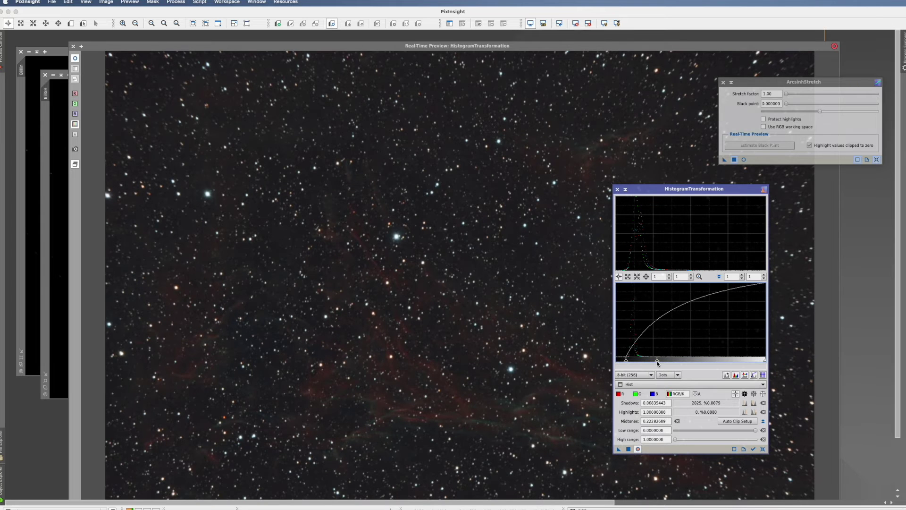
left_click(628, 449)
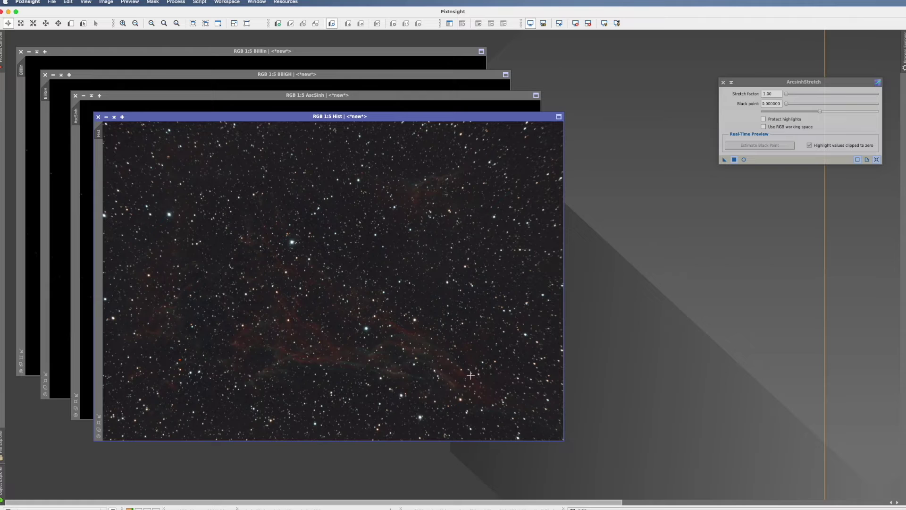
left_click_drag(278, 95, 469, 145)
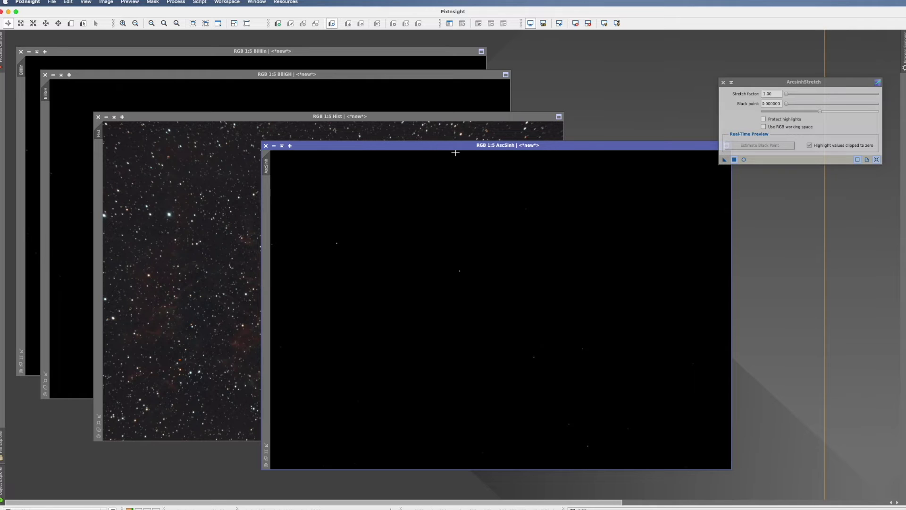
- Enable Protect highlights in ArcsinhStretch, leaving the stretch factor at 1.00
left_click_drag(743, 83, 758, 82)
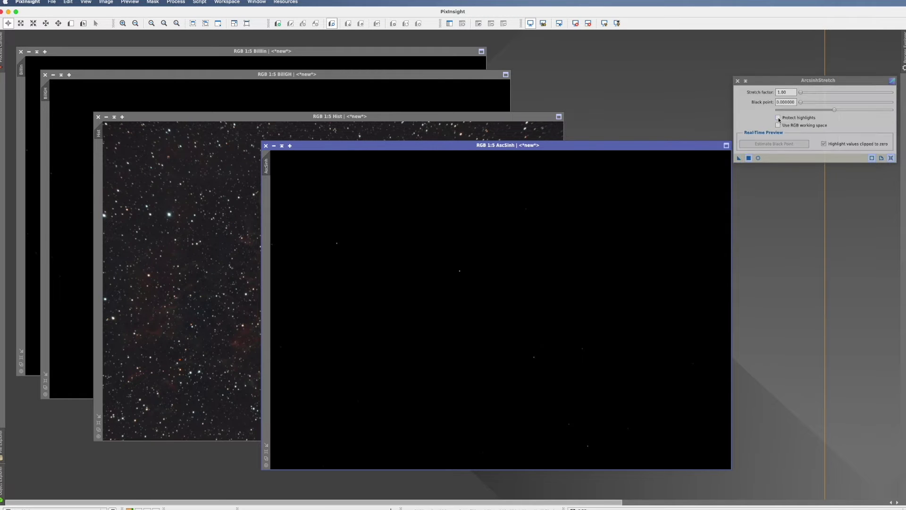
left_click(778, 118)
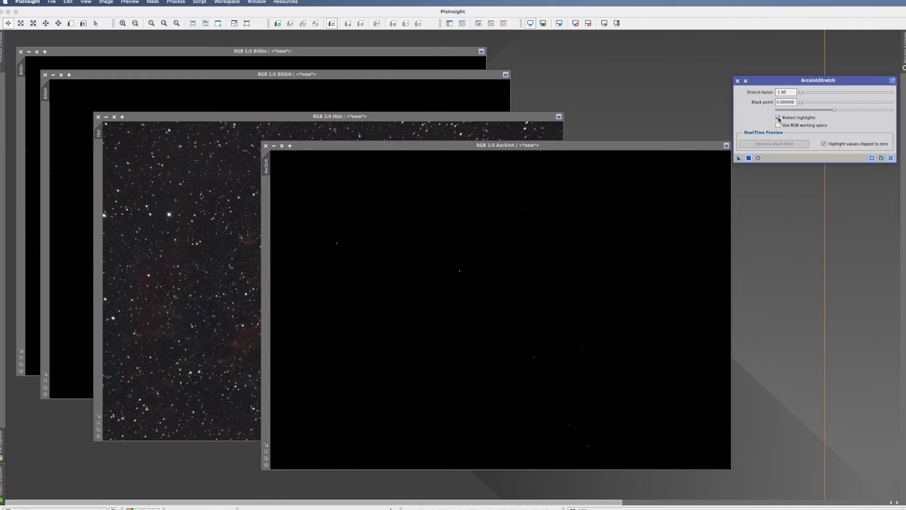
- Apply ArcsinhStretch to AscSinh at stretch factor 88.0 and black point 0.000264, previewed live
left_click(759, 159)
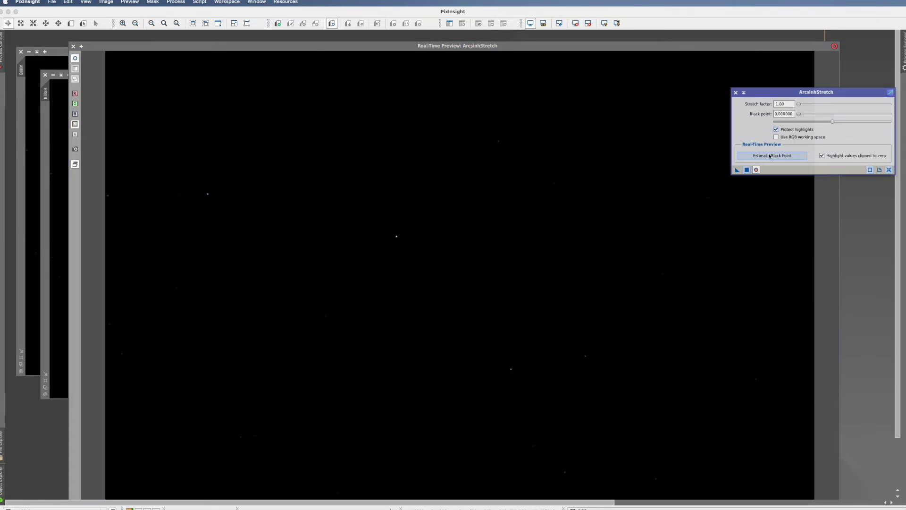
left_click(770, 156)
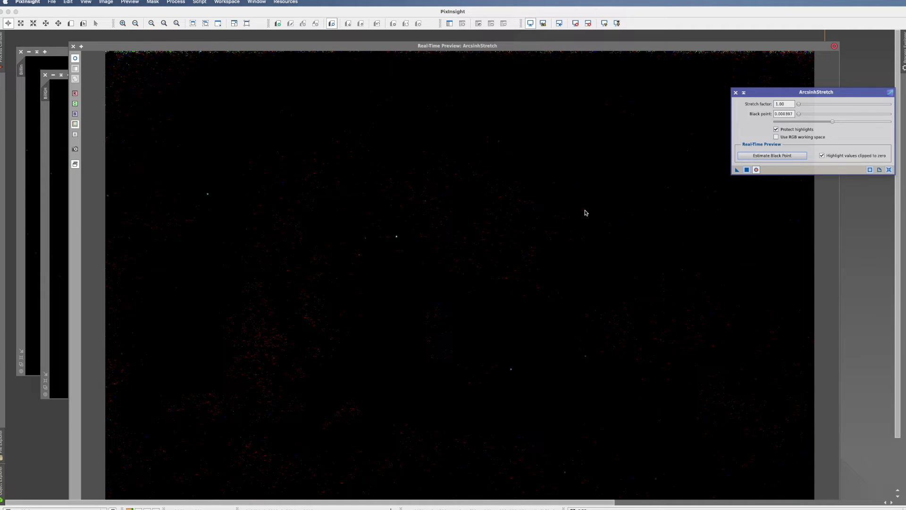
left_click_drag(833, 122, 817, 123)
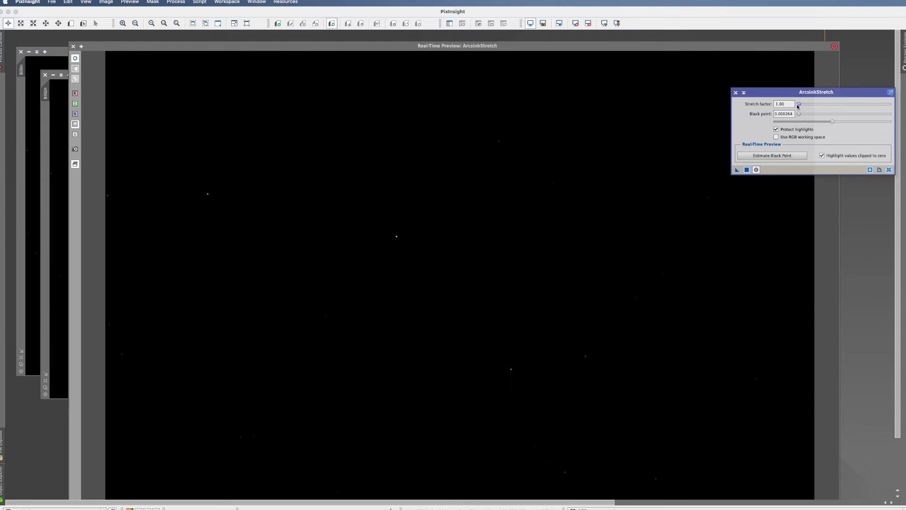
left_click_drag(799, 105, 854, 104)
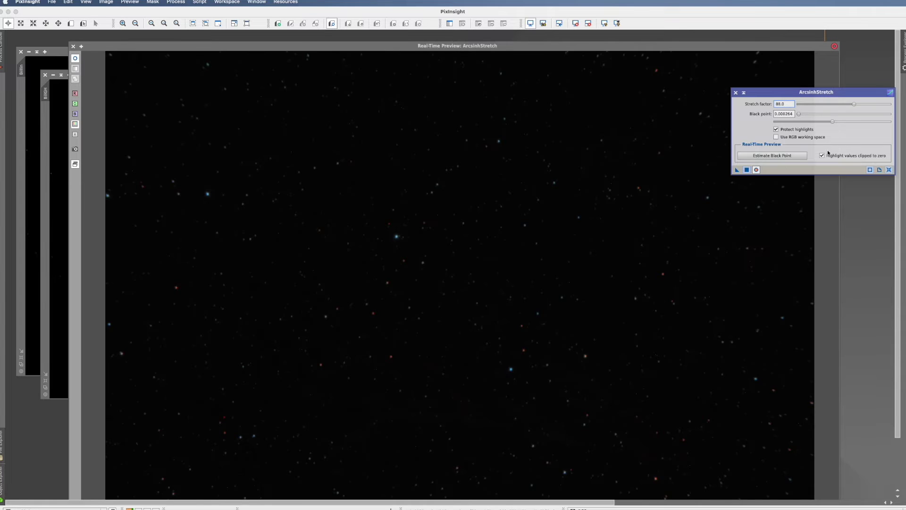
left_click(748, 172)
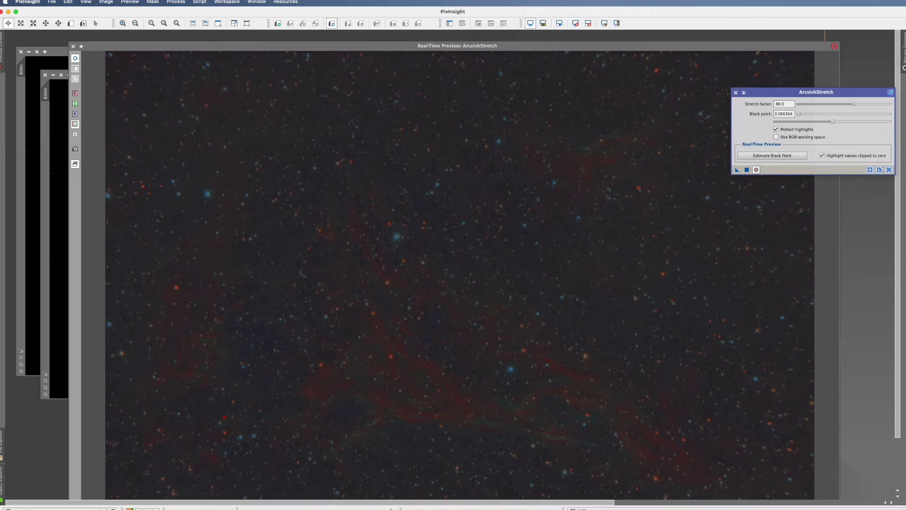
- Reset ArcsinhStretch and reapply it to AscSinh at stretch factor about 3.88, black point 0.003817
left_click(889, 170)
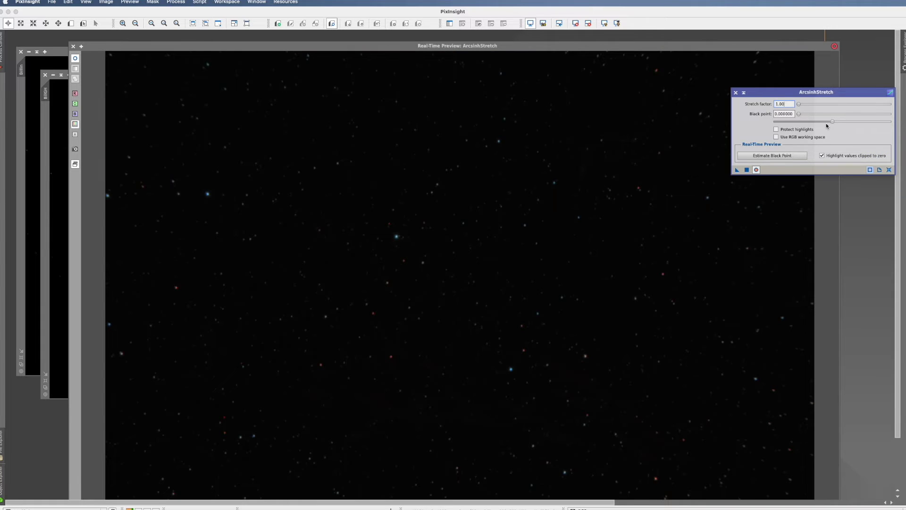
left_click_drag(798, 104, 834, 107)
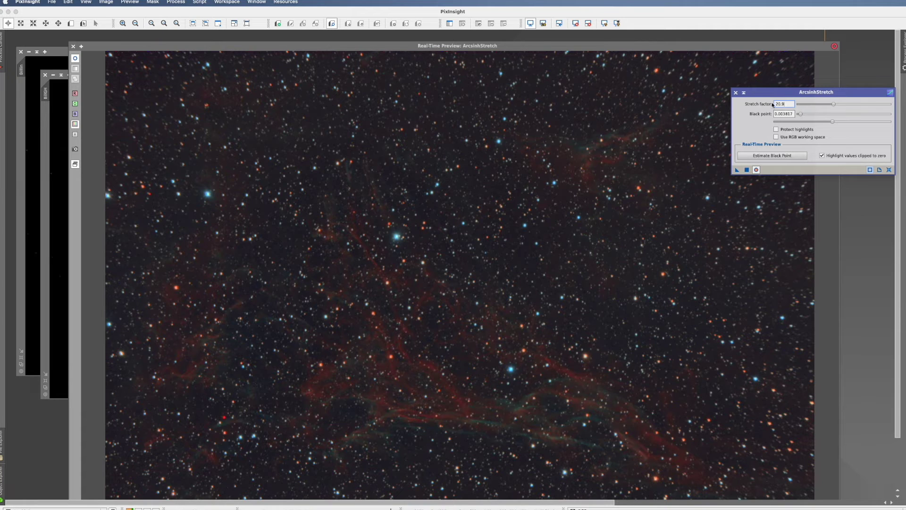
left_click_drag(833, 104, 812, 105)
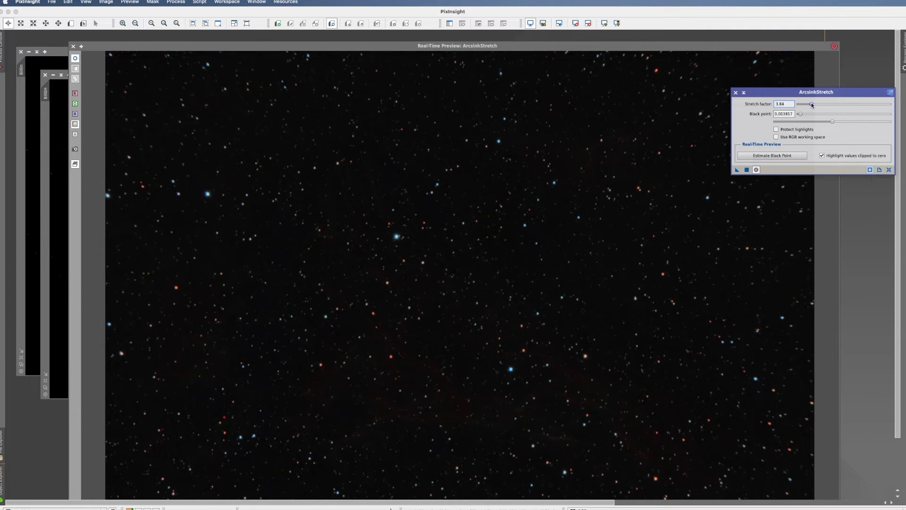
left_click(748, 170)
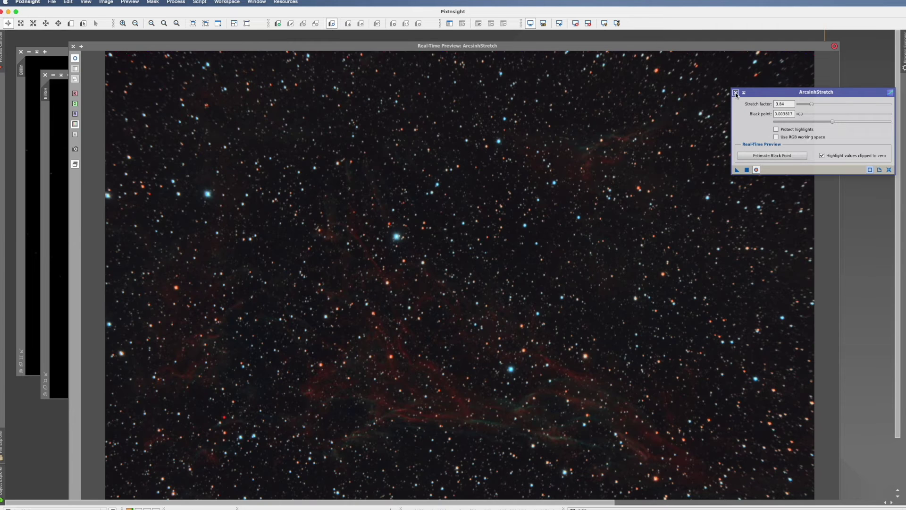
left_click(735, 92)
- Close the preview, bring up HistogramTransformation, and move the AscSinh window up and left
left_click(74, 46)
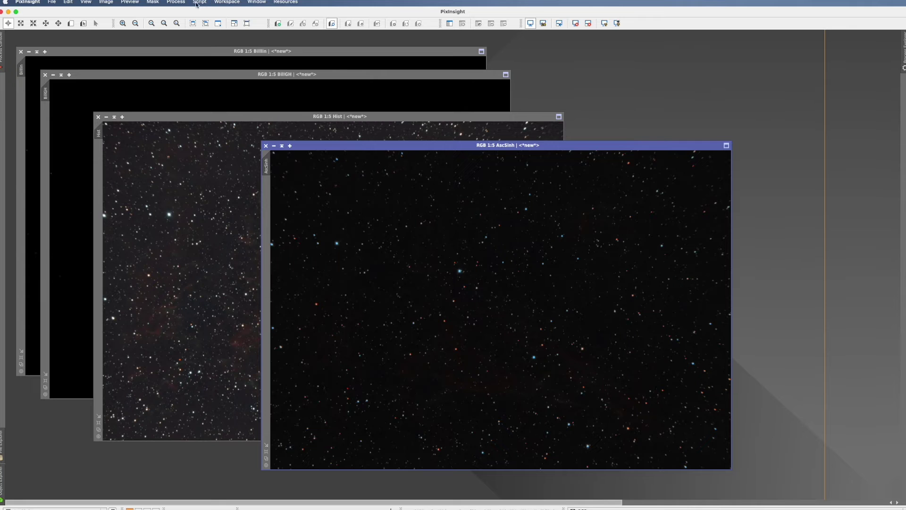
left_click(175, 3)
mouse_move(203, 196)
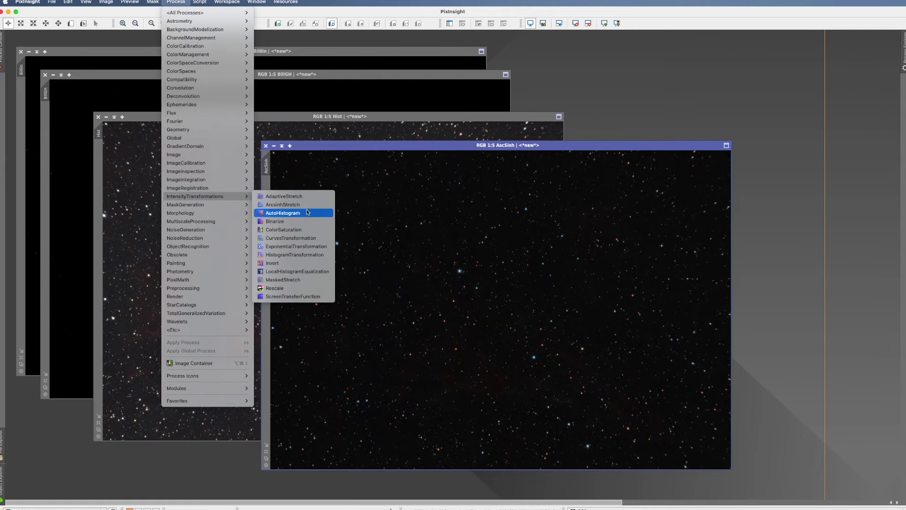
left_click(302, 256)
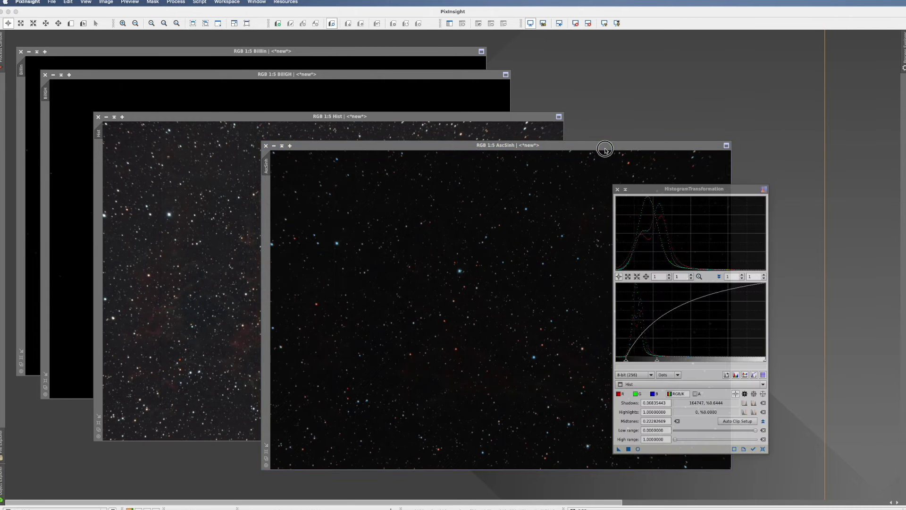
left_click_drag(602, 148, 448, 135)
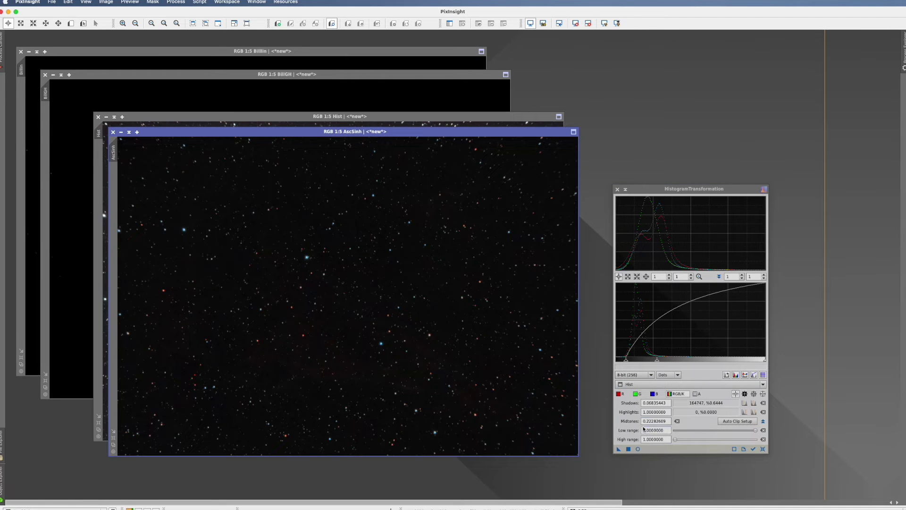
- Stretch AscSinh with midtones near 0.23 under live preview, apply it, and close the tool
left_click(650, 384)
left_click(647, 383)
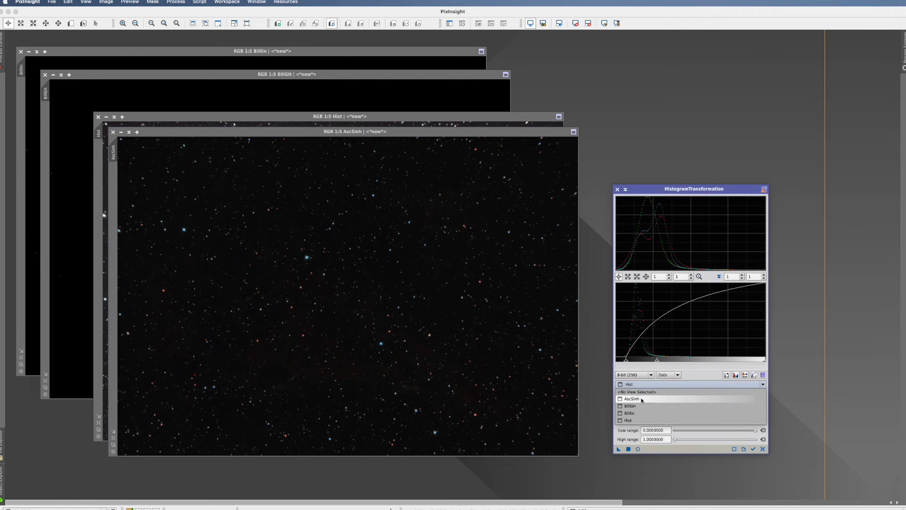
left_click(638, 449)
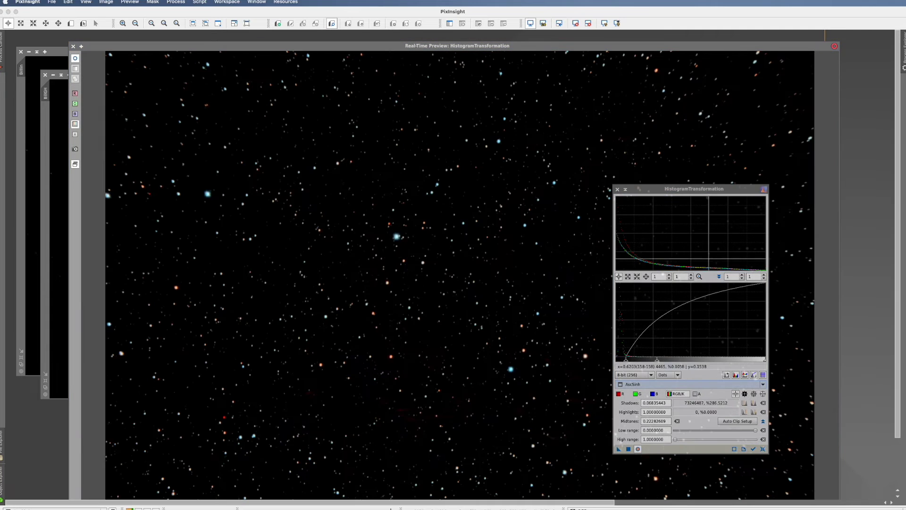
left_click(762, 449)
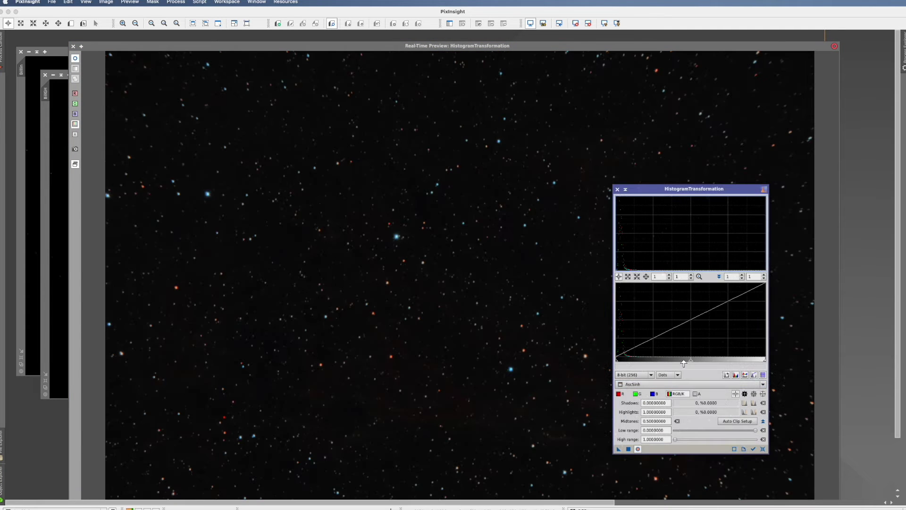
left_click_drag(690, 362, 671, 361)
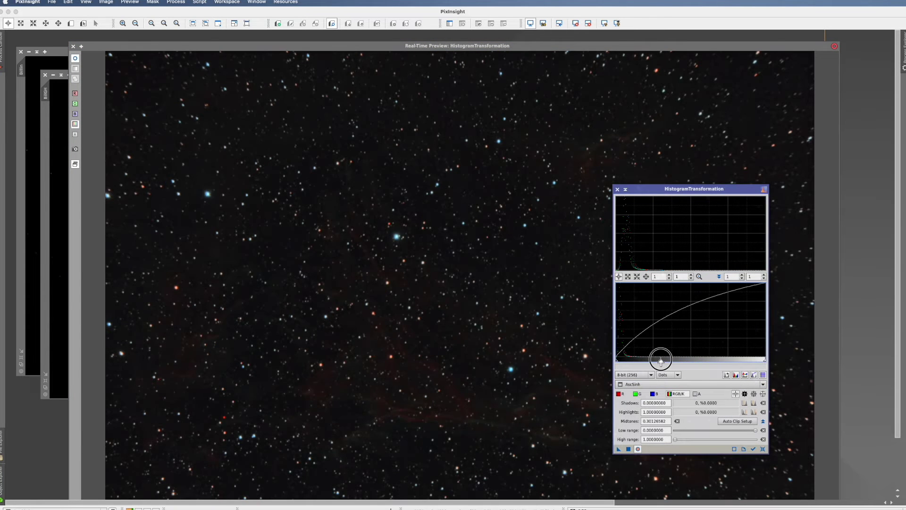
left_click_drag(660, 361, 650, 361)
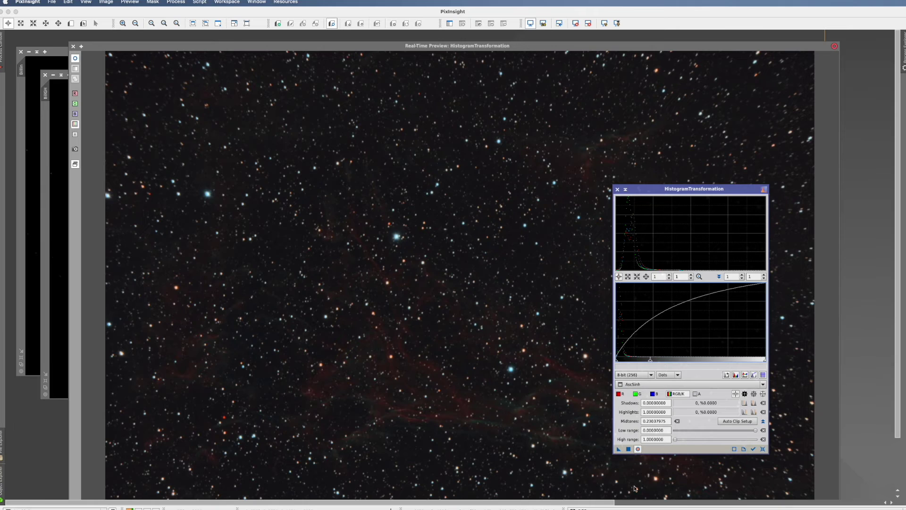
left_click(619, 448)
left_click(617, 189)
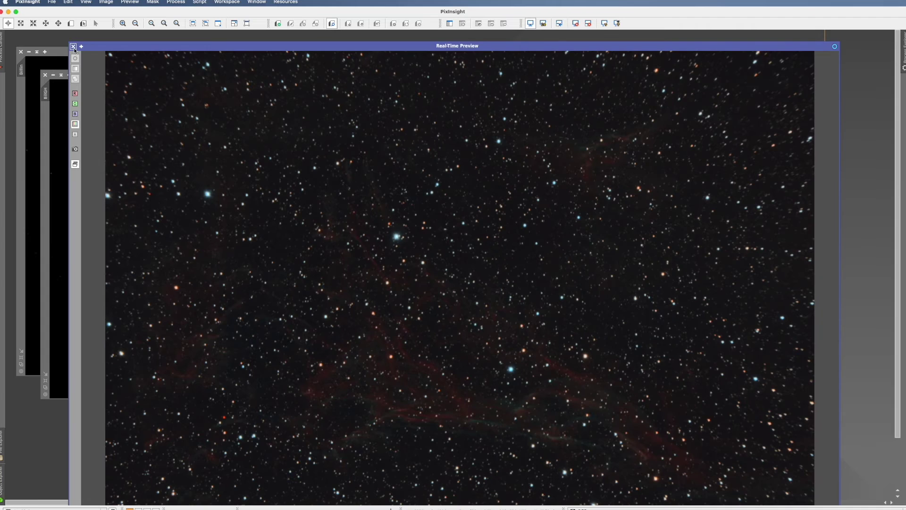
left_click(73, 47)
- Move the stretched AscSinh window to the right side beside Hist
left_click_drag(285, 132, 594, 131)
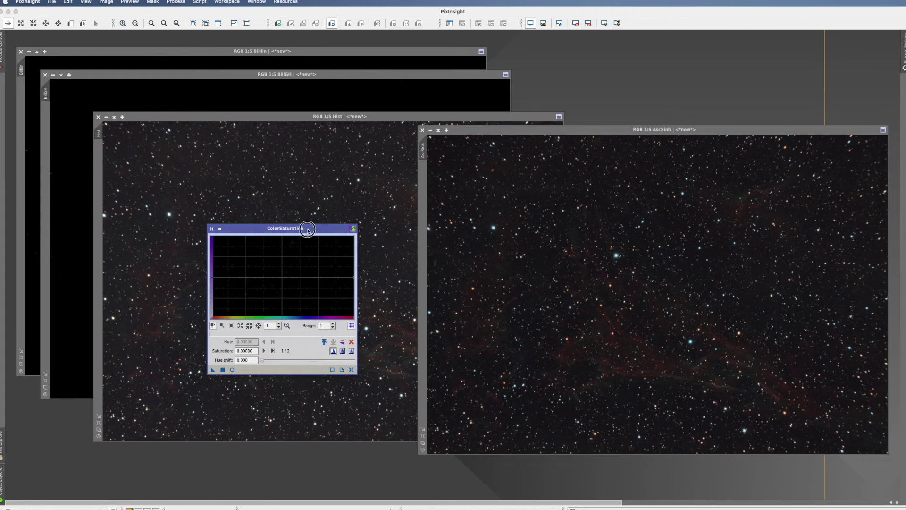
- Lower AscSinh saturation around hue 0.47 to about -0.26, apply it, and close the tool
left_click_drag(308, 230, 532, 253)
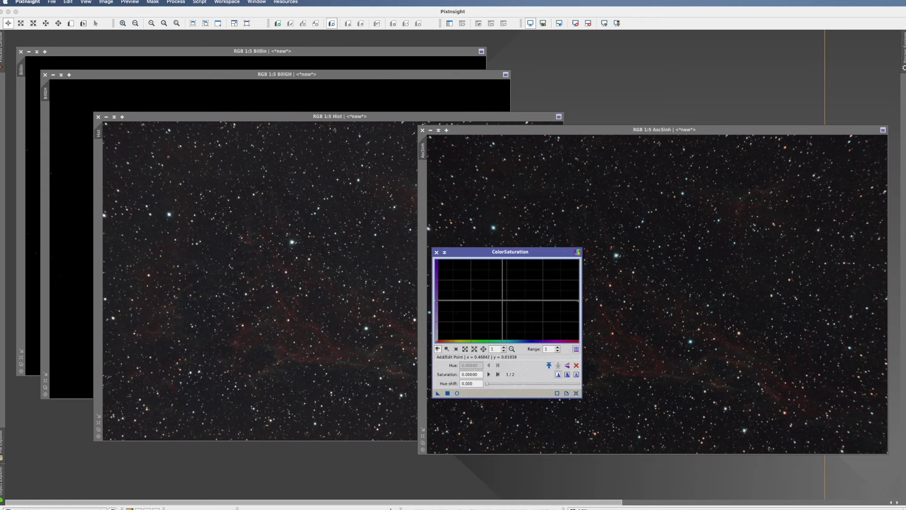
left_click_drag(504, 299, 503, 312)
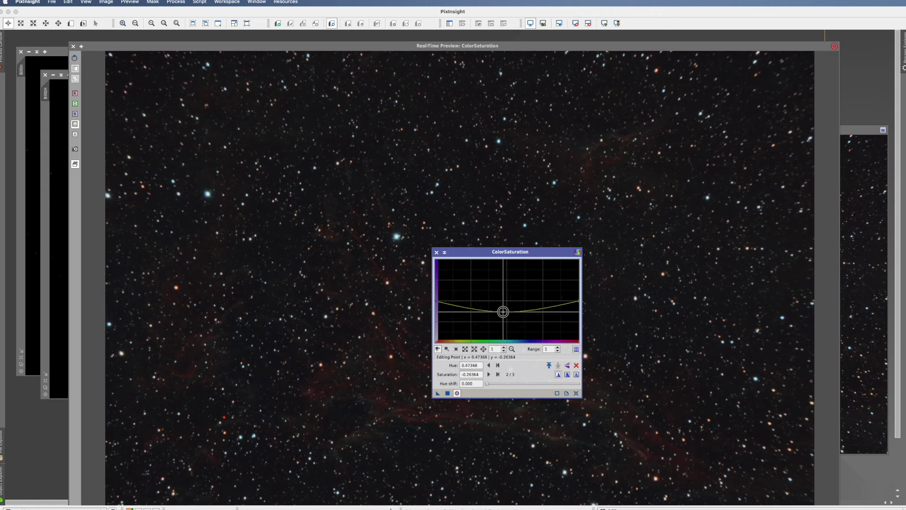
left_click(458, 393)
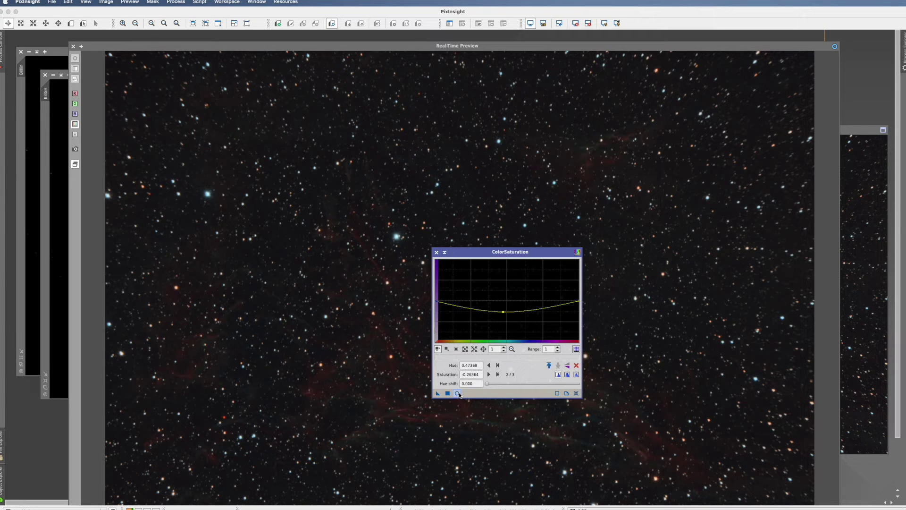
left_click(458, 393)
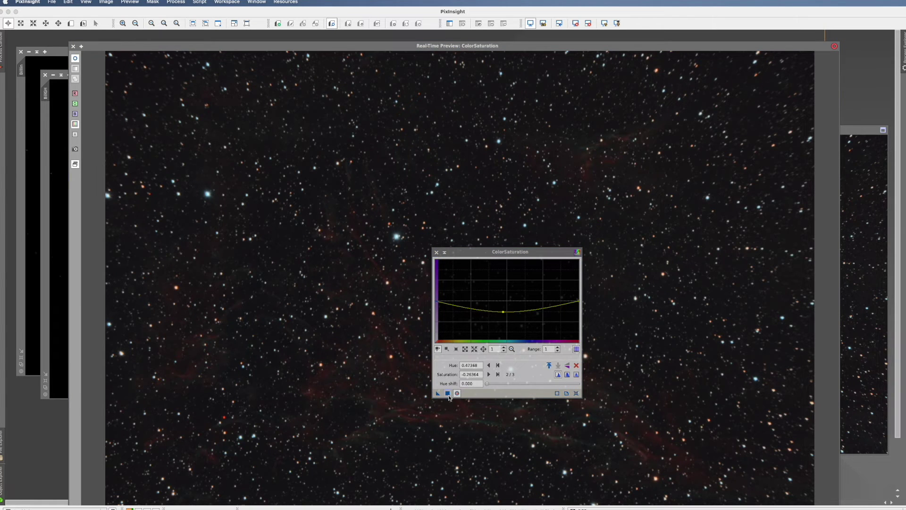
left_click(448, 393)
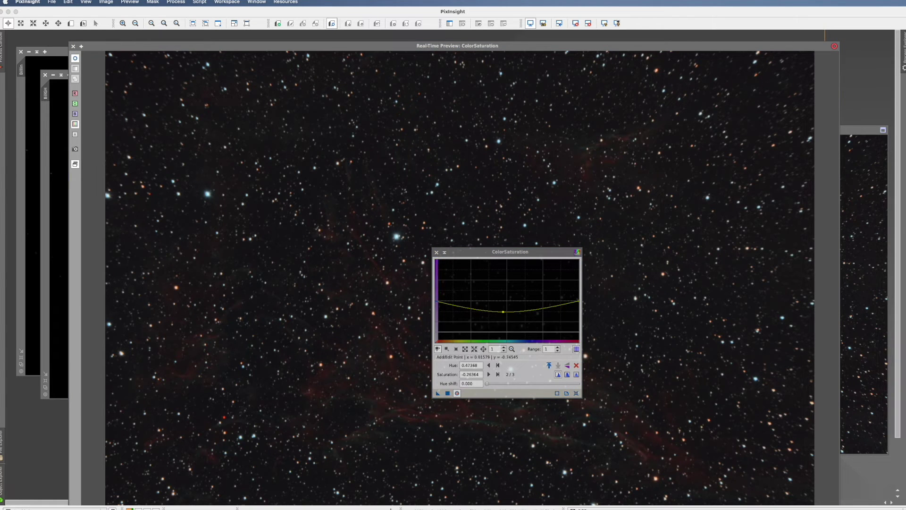
left_click(436, 252)
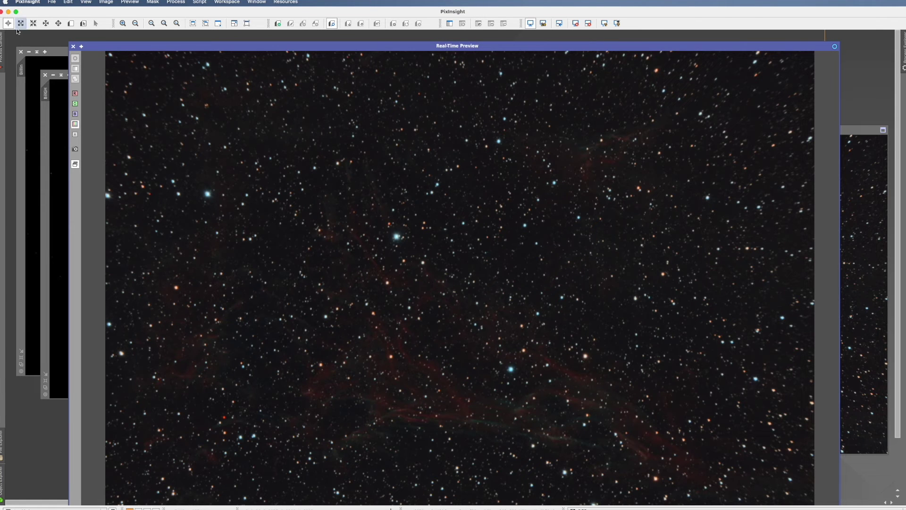
left_click(73, 46)
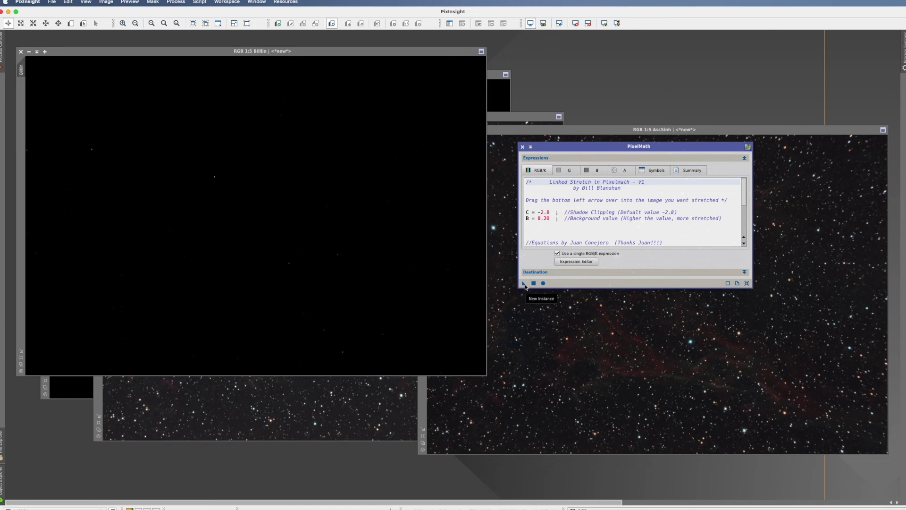
- Run the linked-stretch PixelMath on Billin and the GHS expression (D = 500, b = 0.5) on BillGH
left_click_drag(524, 283, 368, 239)
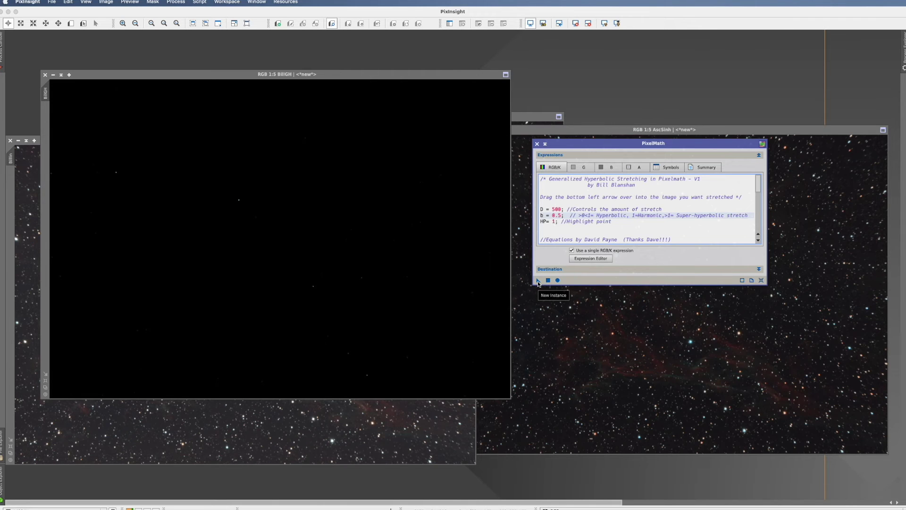
left_click_drag(539, 284, 472, 277)
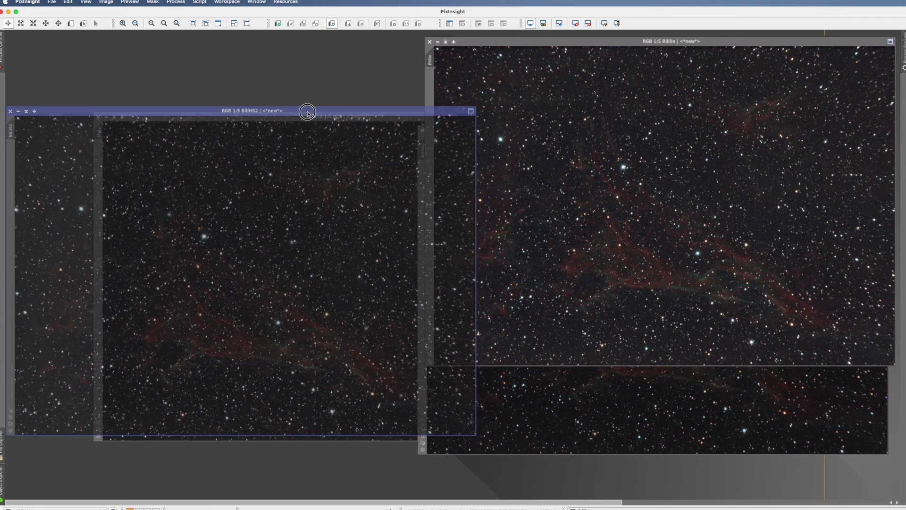
left_click(309, 114)
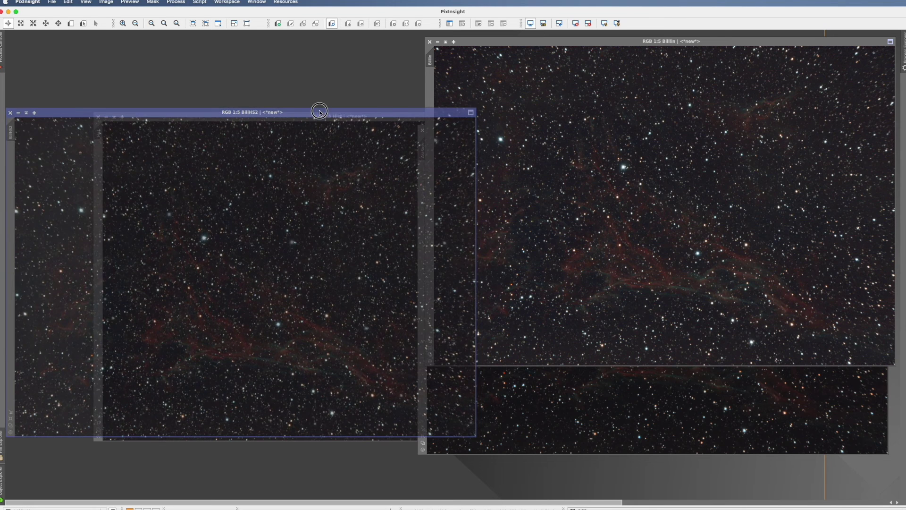
- Shift the BillHS2 window slightly right and iconize the Billin image
left_click_drag(309, 113, 336, 106)
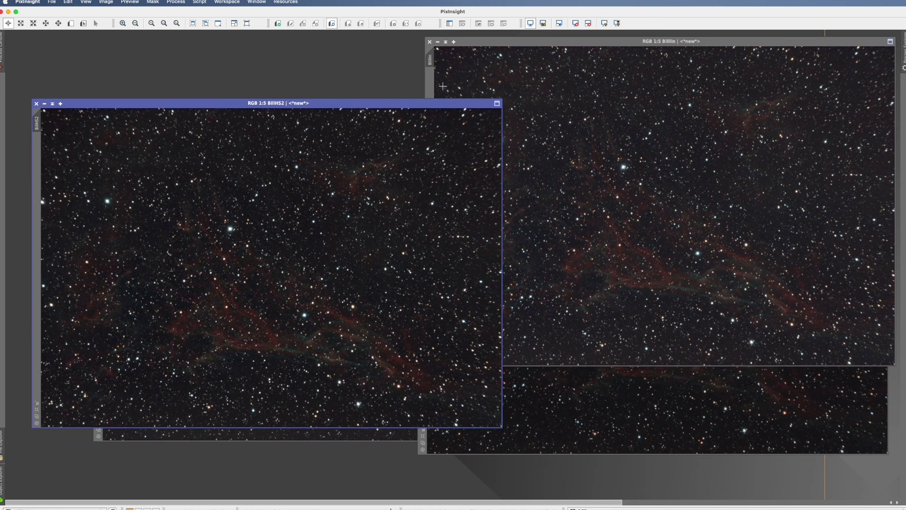
left_click(438, 42)
- Bring the Hist image out from behind BillHS2 and minimize it to an icon
left_click_drag(400, 102, 795, 136)
left_click_drag(396, 115, 263, 119)
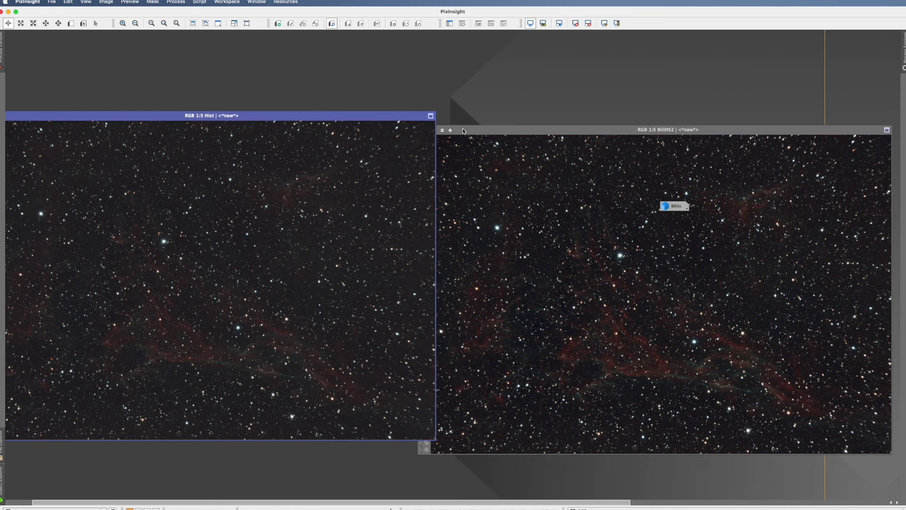
left_click_drag(300, 115, 428, 125)
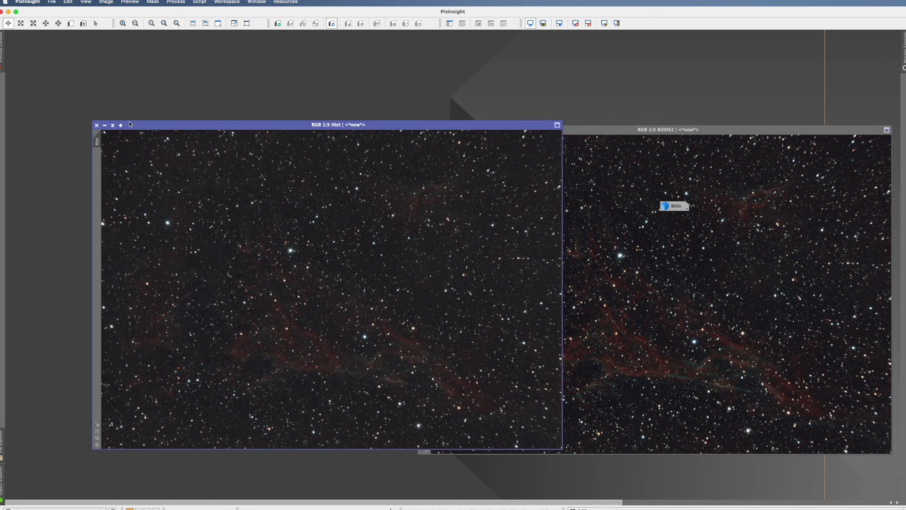
left_click_drag(95, 122, 105, 130)
left_click(113, 130)
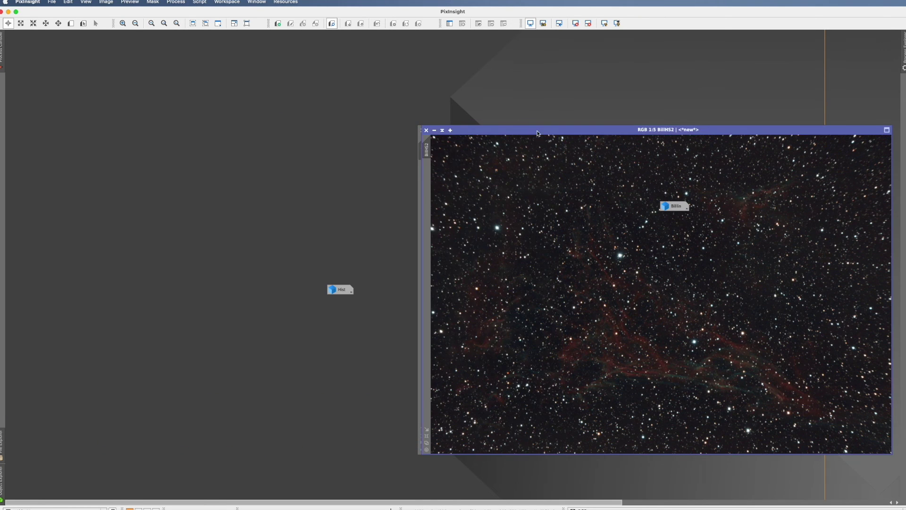
- Place BillHS2 on the left and AscSinh on the right, with the Billin and Hist icons moved up
left_click_drag(523, 129, 108, 131)
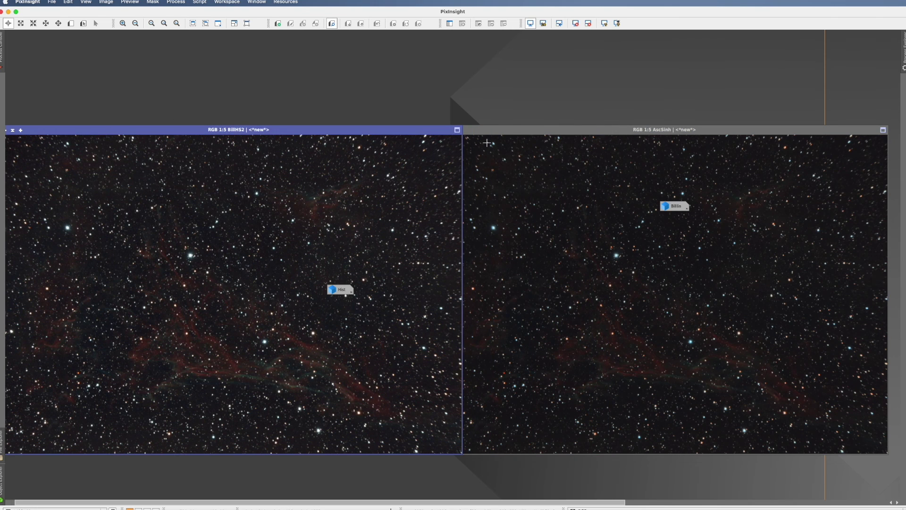
left_click_drag(516, 131, 533, 131)
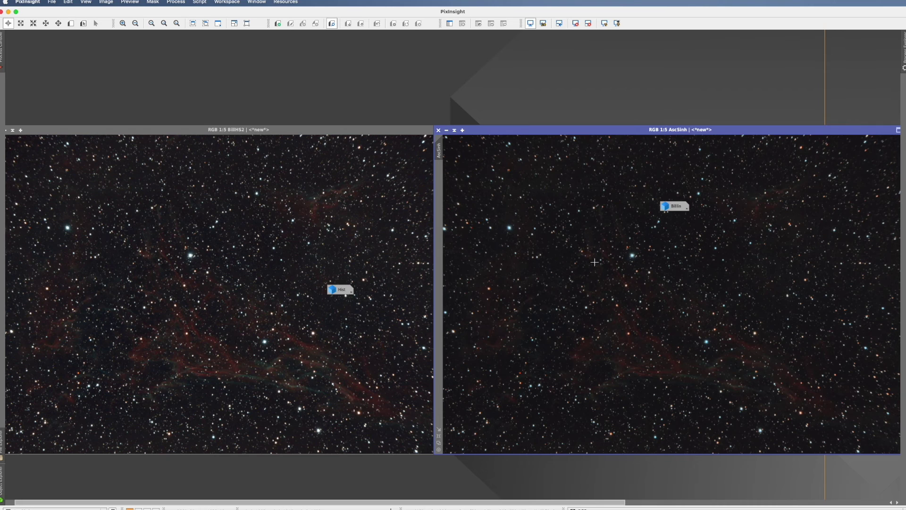
left_click_drag(680, 206, 669, 88)
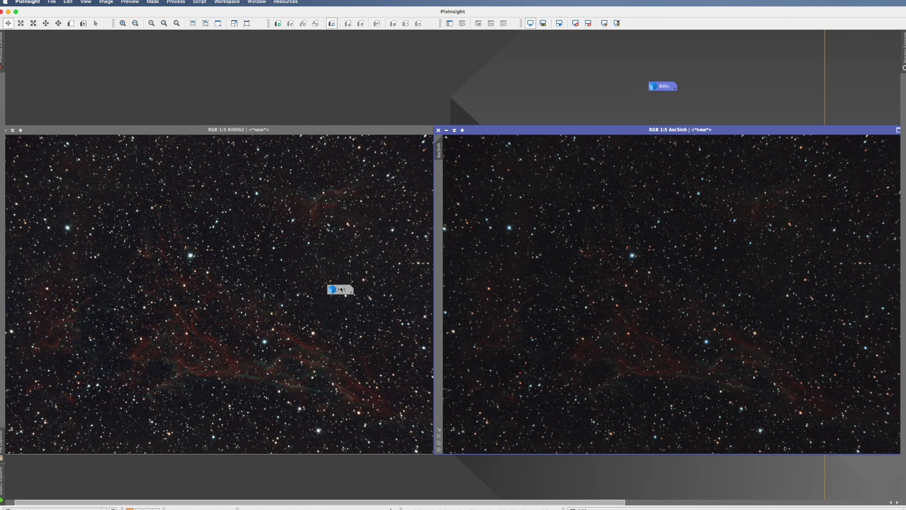
left_click_drag(341, 290, 340, 108)
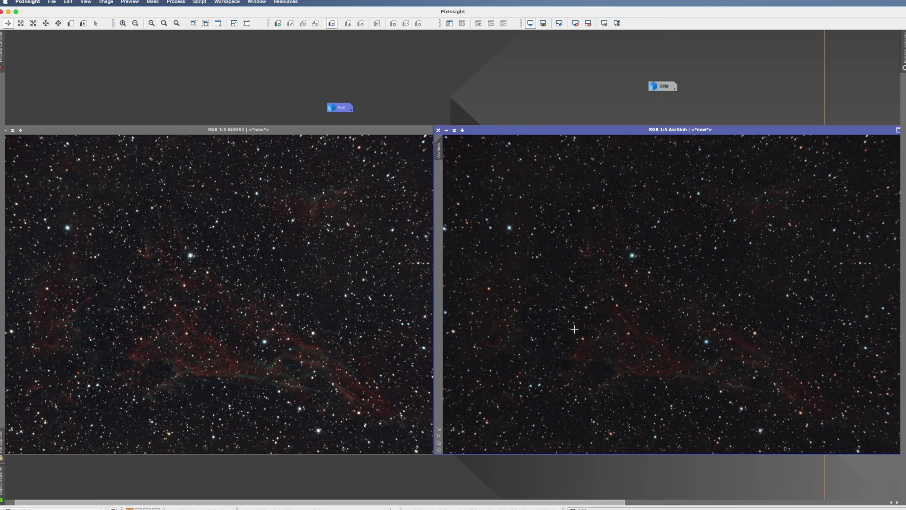